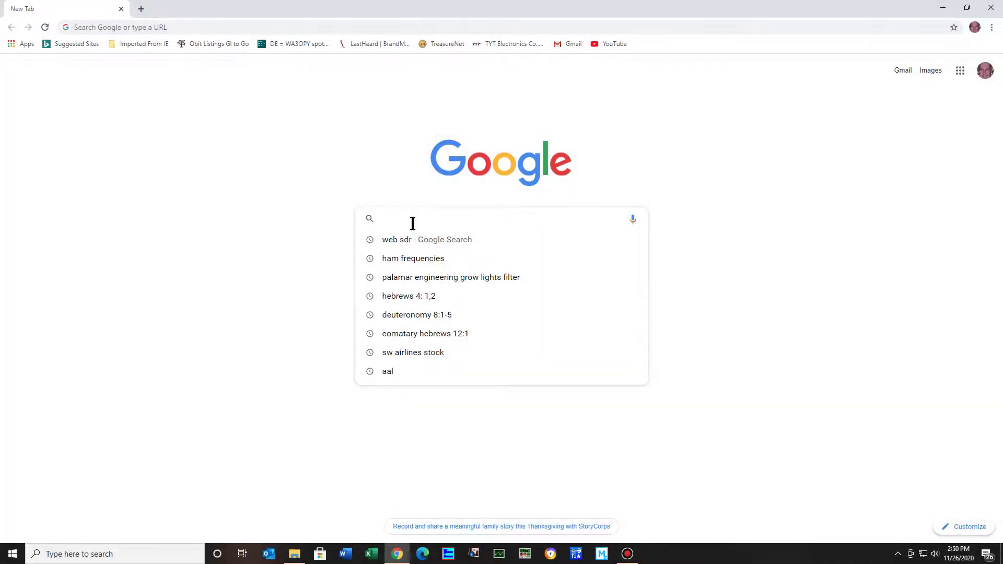
{"action": "left_click", "coordinate": [413, 240]}
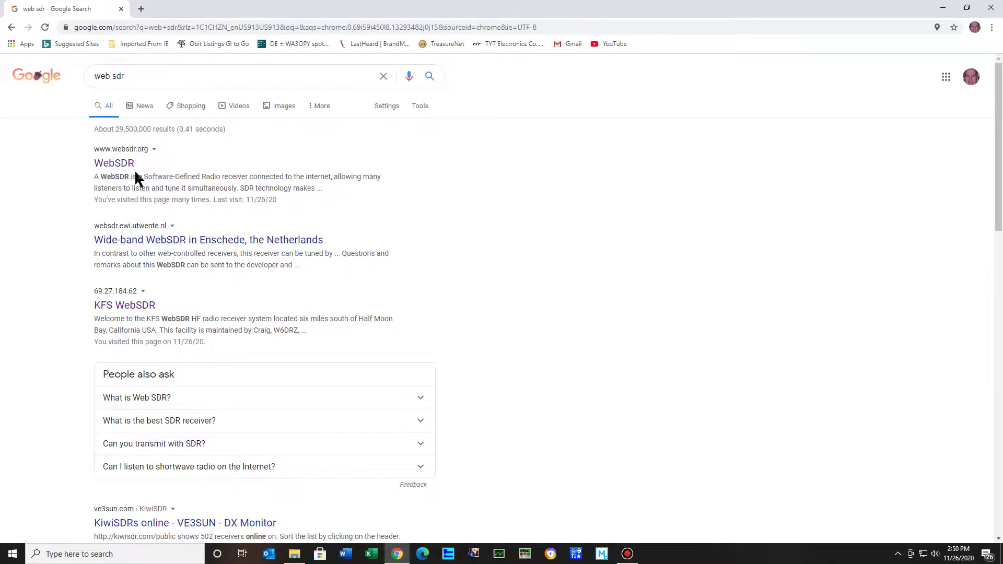
{"action": "left_click", "coordinate": [112, 164]}
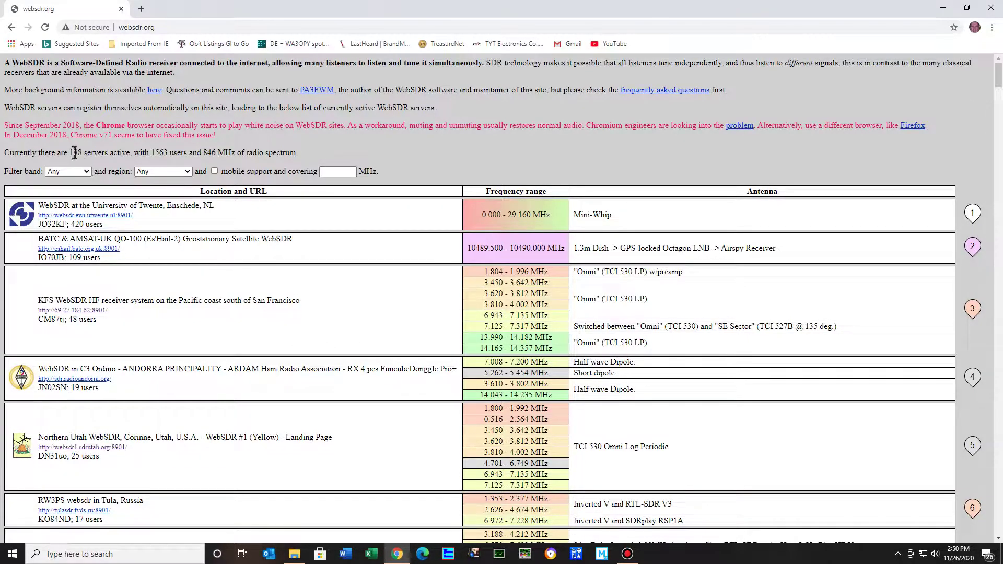
Scroll past the full server list down to the world map of WebSDR locations
{"action": "scroll", "coordinate": [817, 399], "scroll_direction": "down", "scroll_amount": 20}
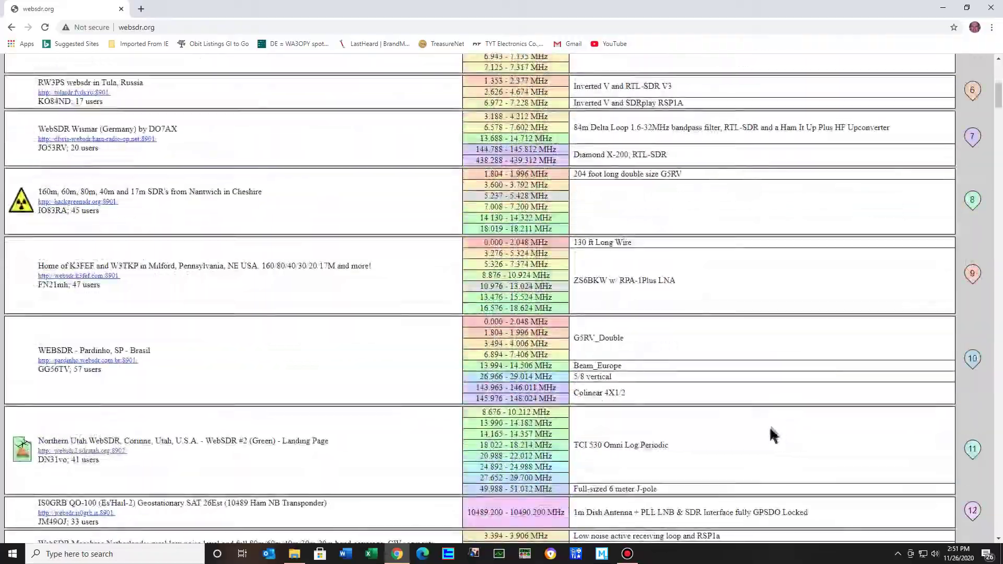
{"action": "scroll", "coordinate": [718, 491], "scroll_direction": "down", "scroll_amount": 20}
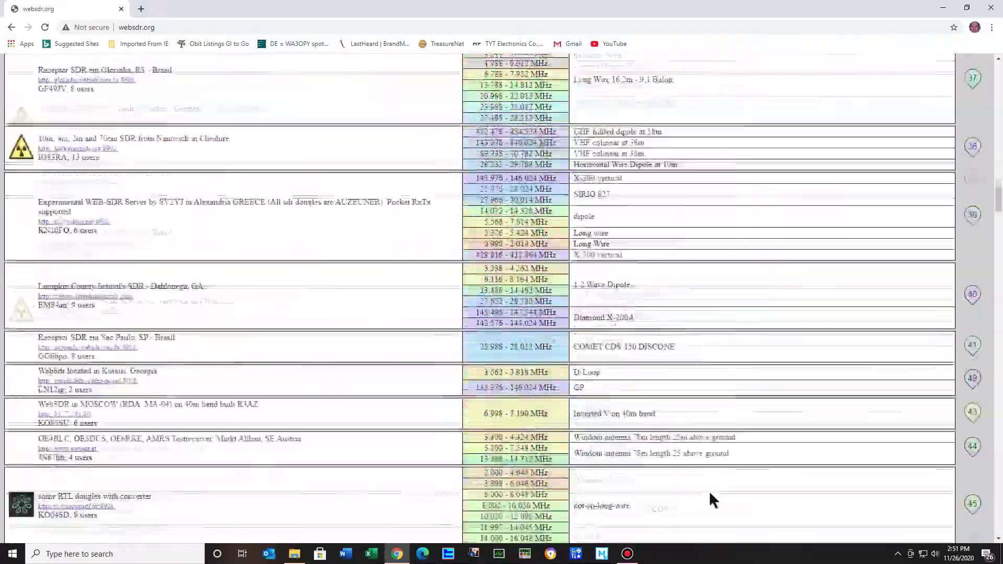
{"action": "scroll", "coordinate": [674, 515], "scroll_direction": "down", "scroll_amount": 20}
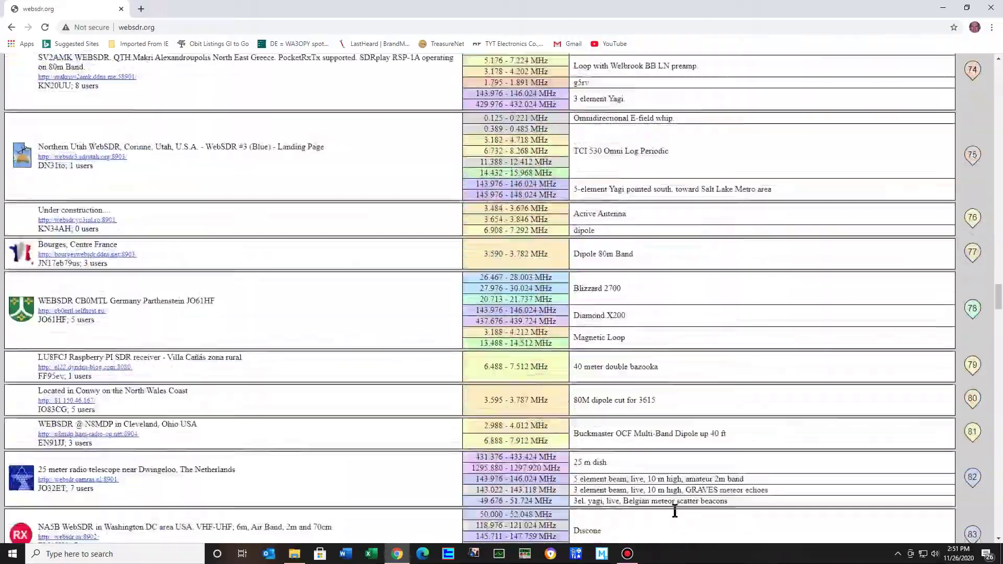
{"action": "scroll", "coordinate": [681, 522], "scroll_direction": "down", "scroll_amount": 20}
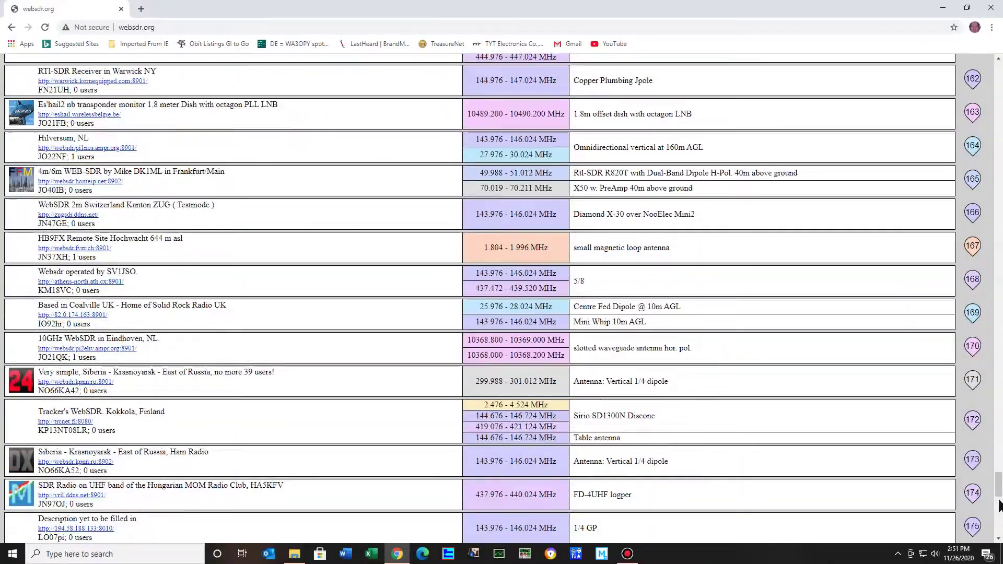
{"action": "scroll", "coordinate": [793, 521], "scroll_direction": "down", "scroll_amount": 12}
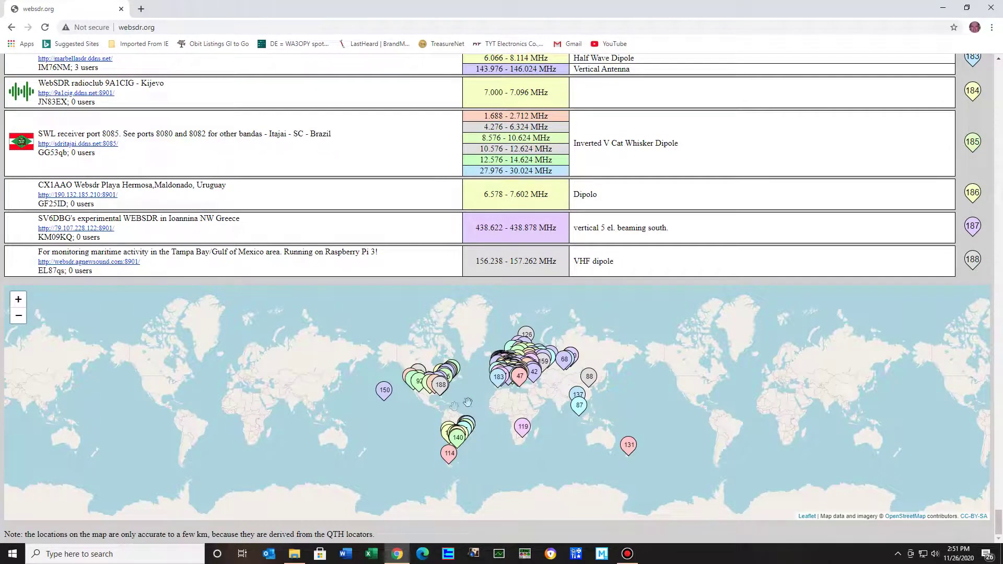
Zoom the map onto the eastern US and check the Tampa Bay (188) and Newport News (115) server popups
{"action": "scroll", "coordinate": [479, 395], "scroll_direction": "up", "scroll_amount": 3}
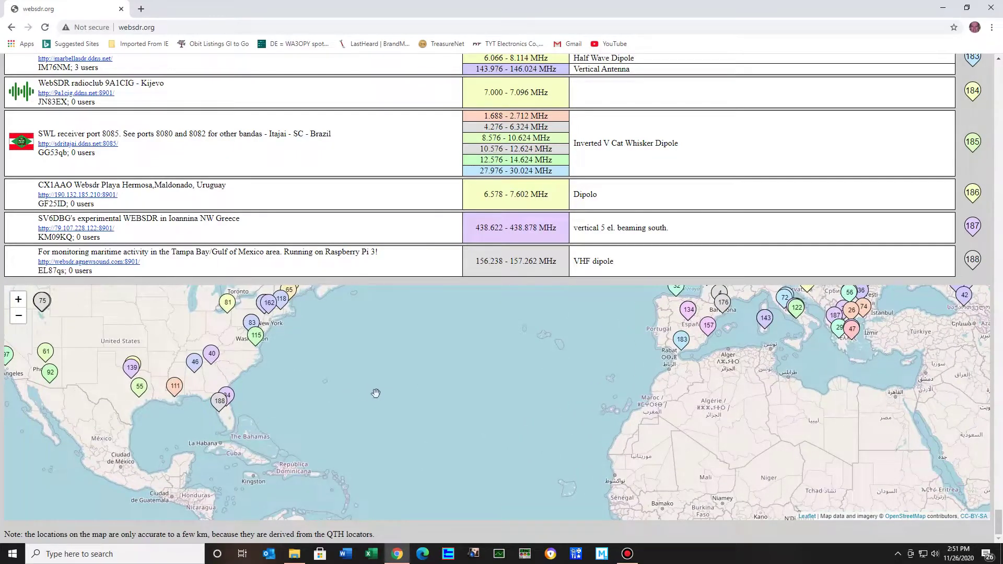
{"action": "scroll", "coordinate": [371, 392], "scroll_direction": "down", "scroll_amount": 1}
{"action": "scroll", "coordinate": [368, 398], "scroll_direction": "up", "scroll_amount": 1}
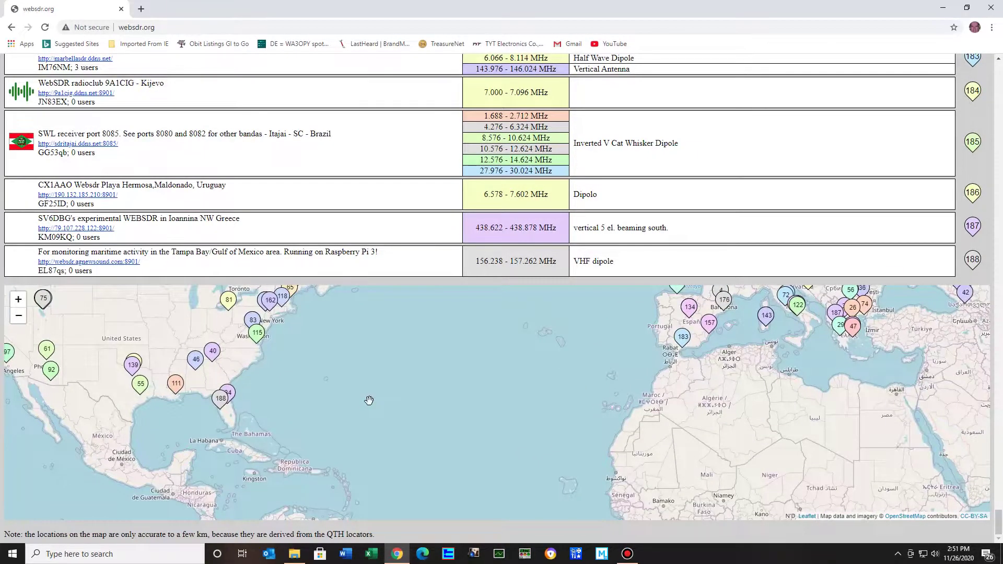
{"action": "scroll", "coordinate": [369, 400], "scroll_direction": "down", "scroll_amount": 2}
{"action": "scroll", "coordinate": [370, 401], "scroll_direction": "up", "scroll_amount": 2}
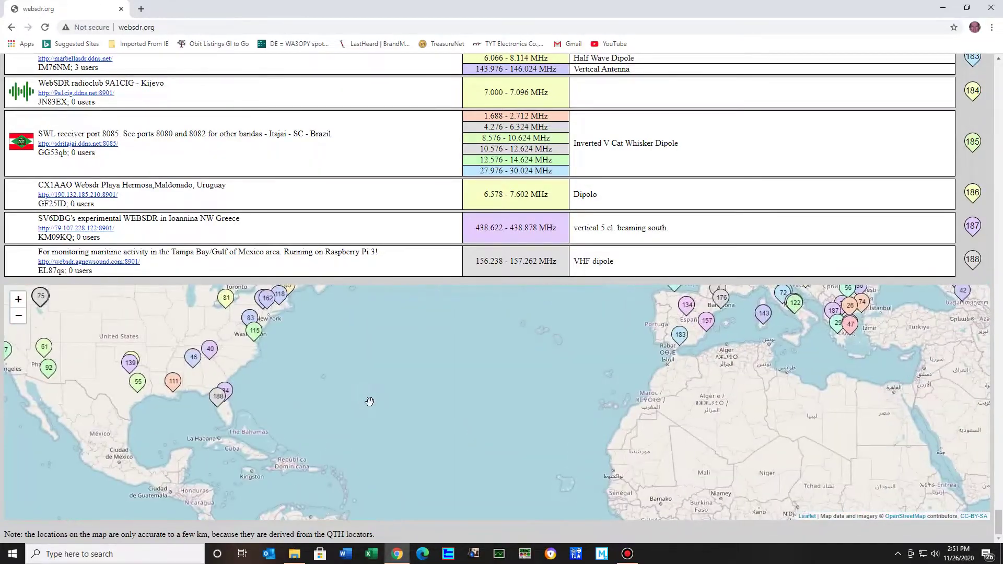
{"action": "left_click", "coordinate": [220, 402]}
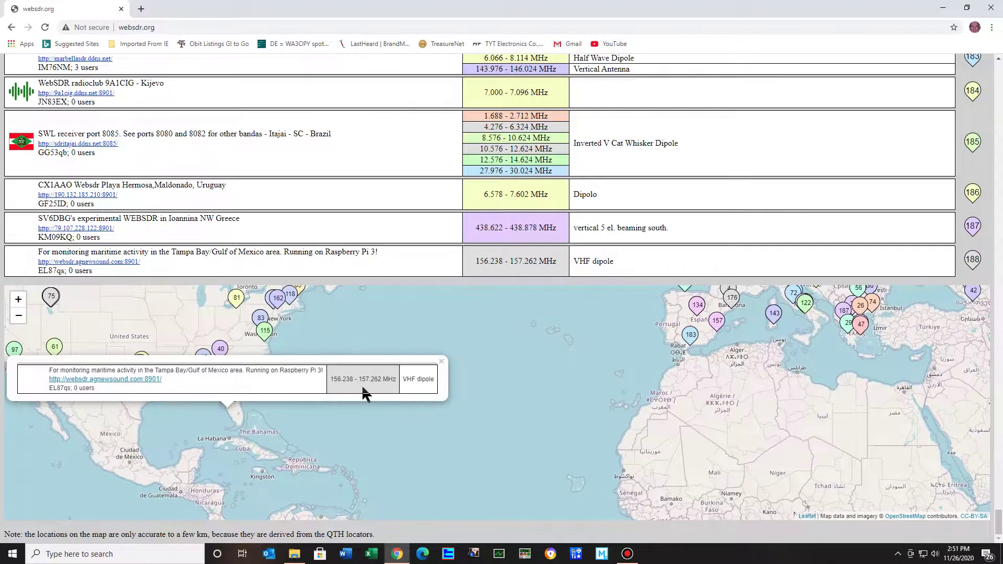
{"action": "left_click", "coordinate": [378, 445]}
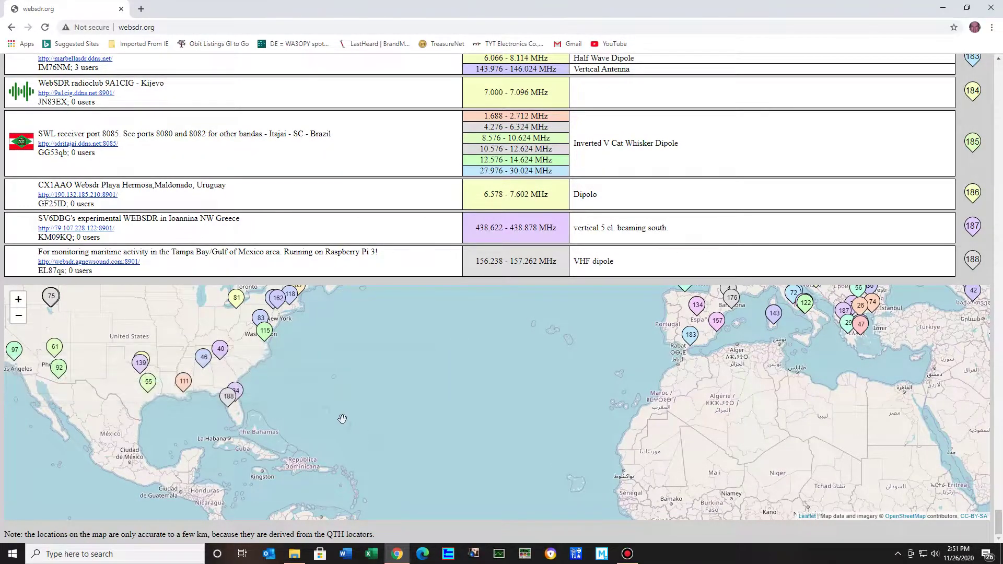
{"action": "left_click", "coordinate": [267, 334]}
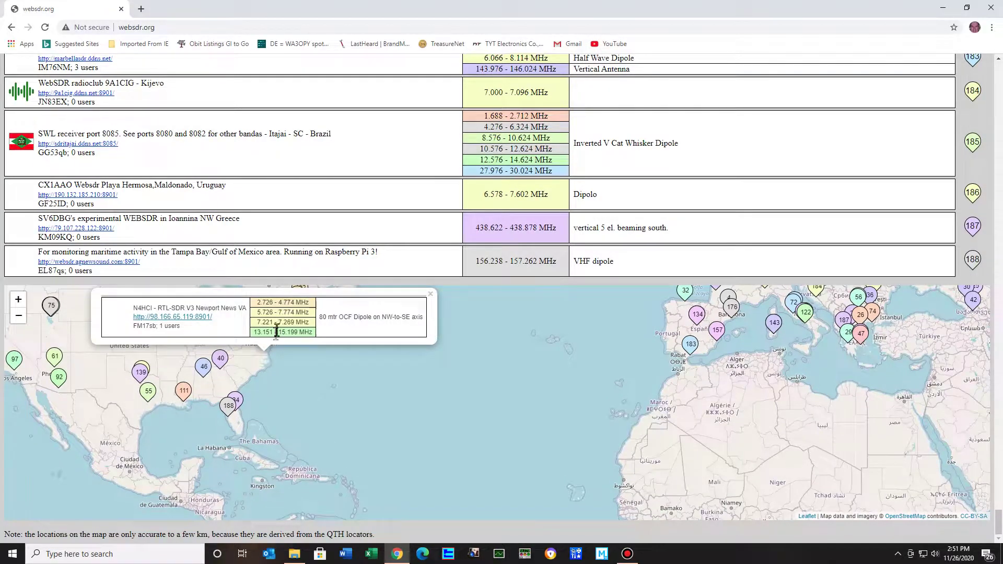
{"action": "left_click", "coordinate": [286, 389]}
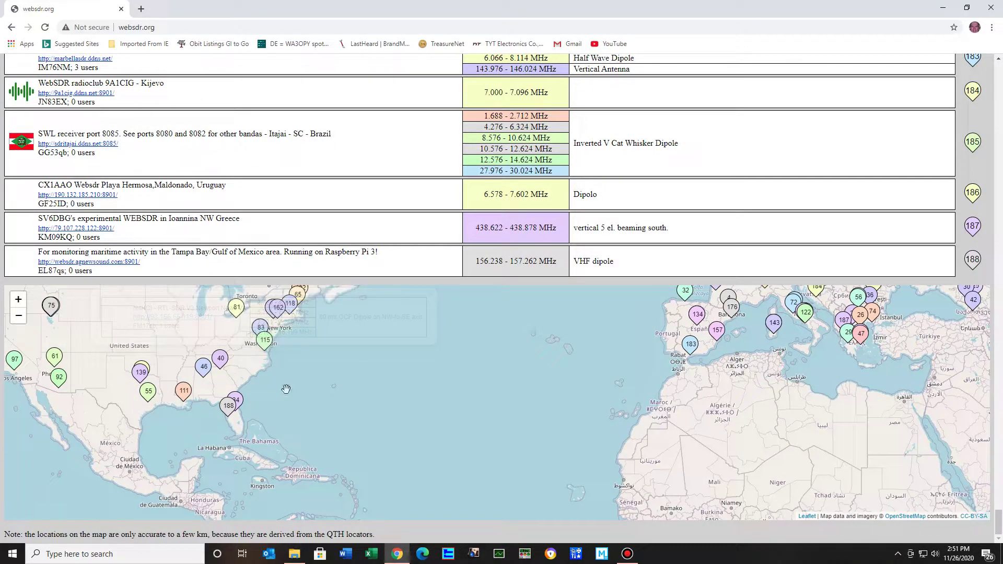
Read marker 40's popup, Lumpkin County School's SDR in Dahlonega, GA, then close it
{"action": "left_click", "coordinate": [222, 361]}
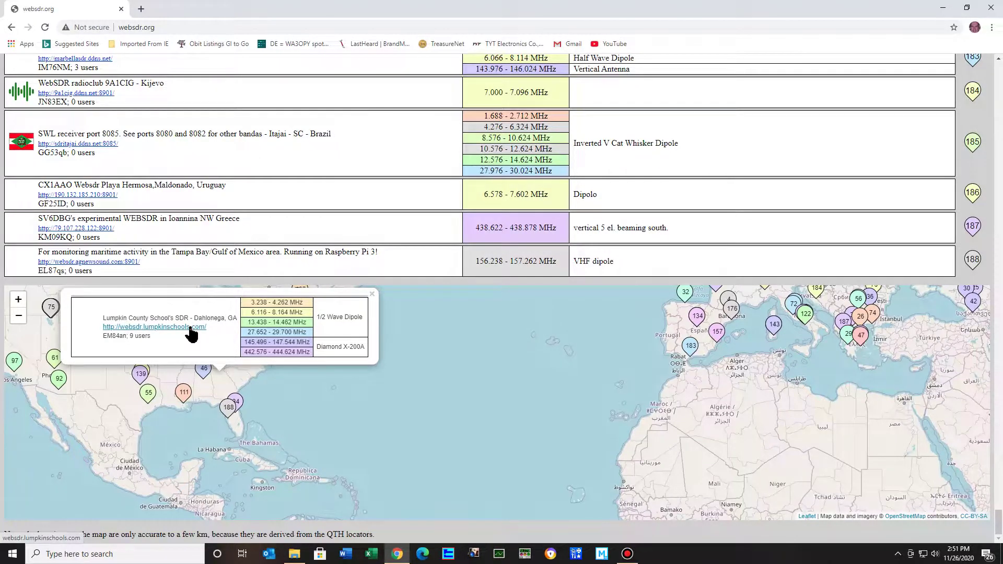
{"action": "scroll", "coordinate": [490, 233], "scroll_direction": "up", "scroll_amount": 3}
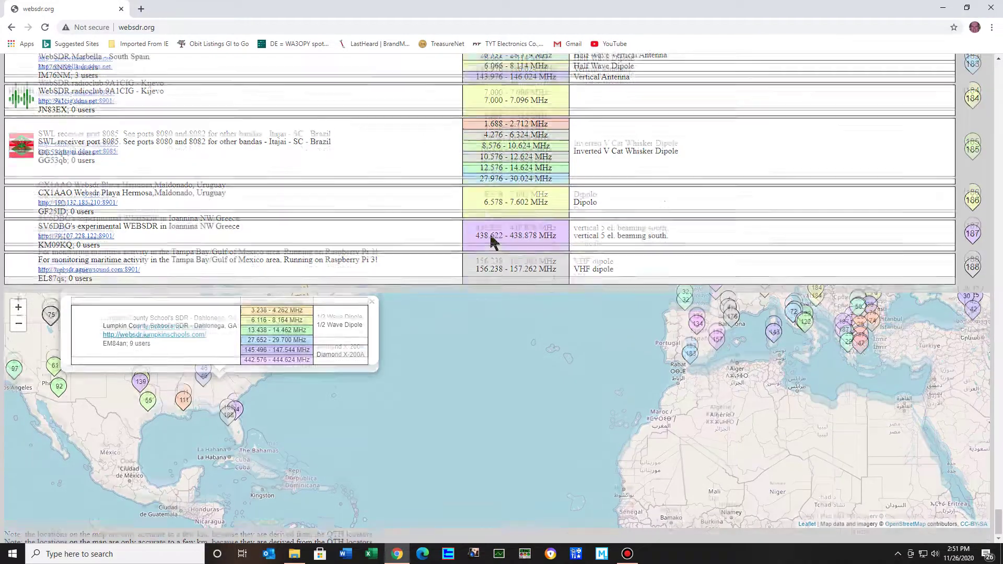
{"action": "scroll", "coordinate": [418, 314], "scroll_direction": "down", "scroll_amount": 3}
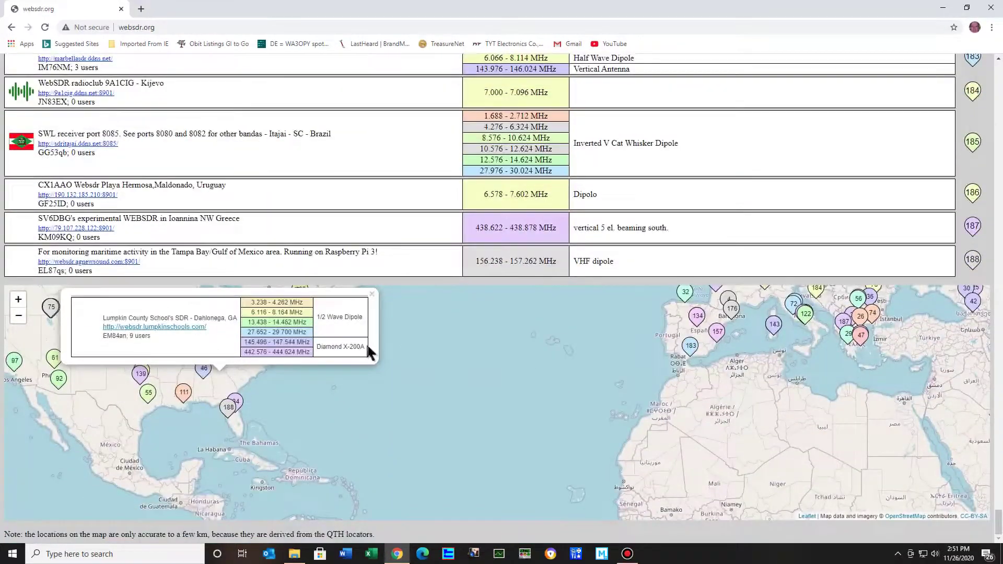
{"action": "left_click", "coordinate": [350, 407]}
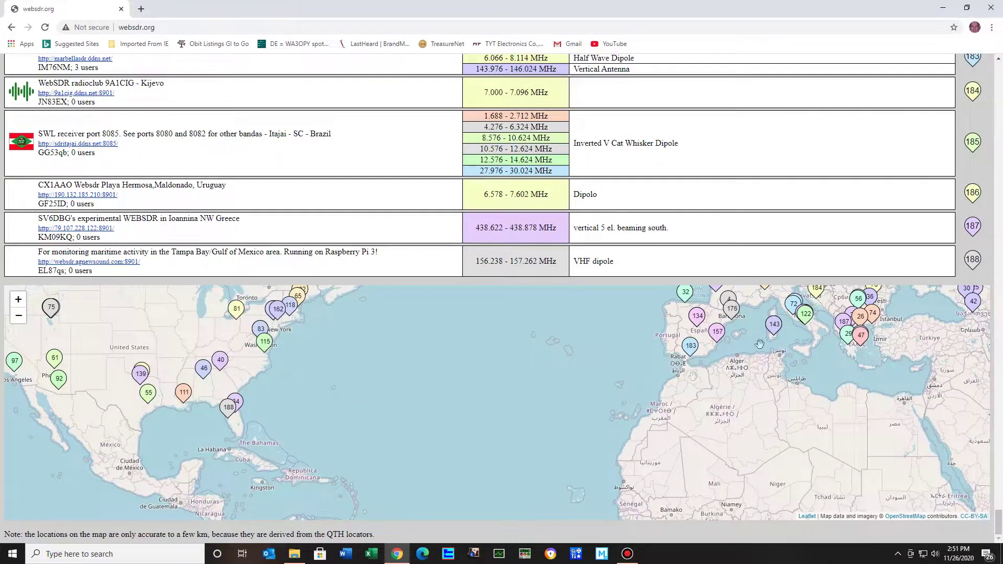
{"action": "left_click_drag", "start_coordinate": [997, 510], "coordinate": [998, 204]}
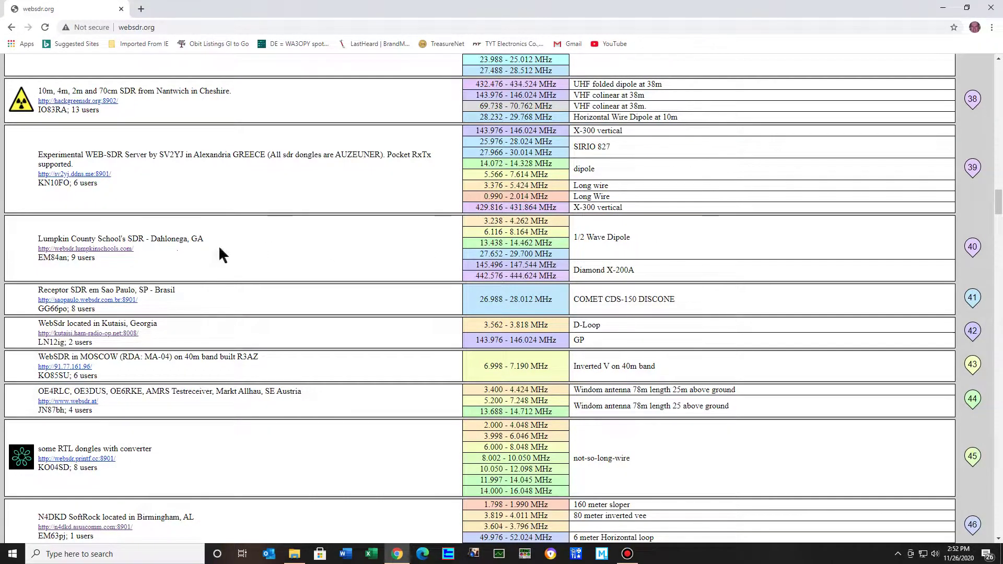
Open the websdr.lumpkinschools.com receiver link under entry 40, Lumpkin County School's SDR
{"action": "left_click", "coordinate": [108, 249]}
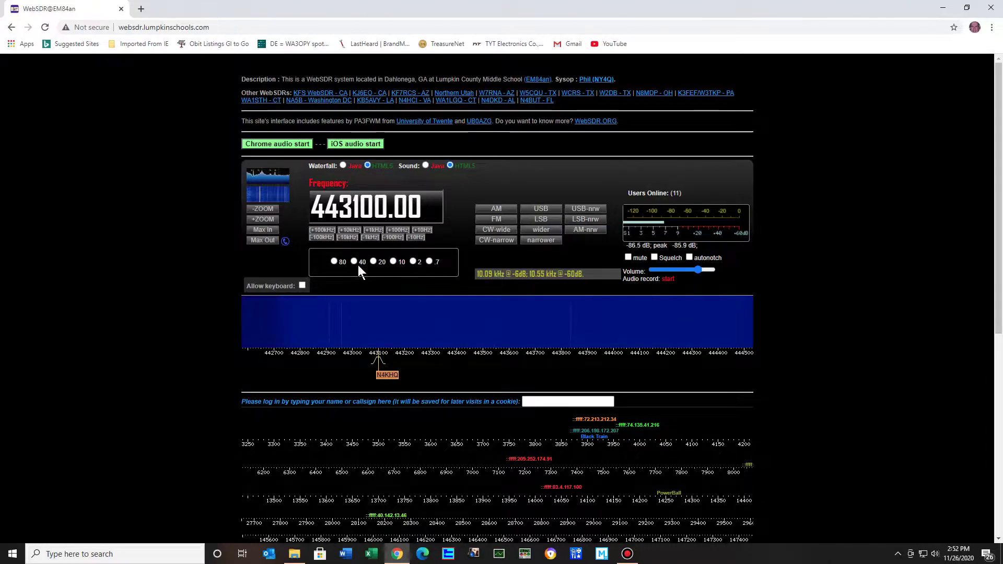
Switch to the 20 m band, enter 14160 kHz as the frequency, and select USB mode
{"action": "left_click", "coordinate": [374, 261]}
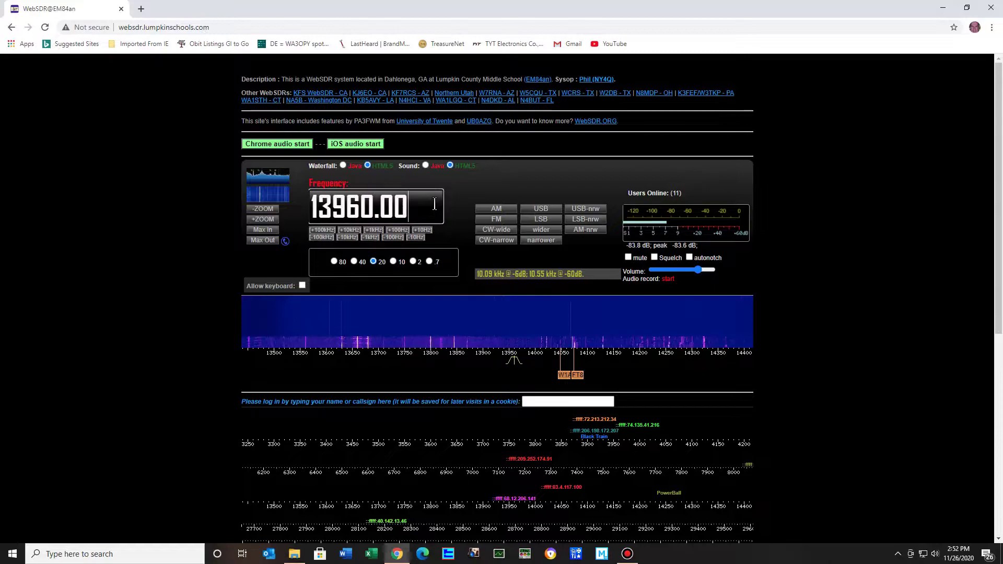
{"action": "left_click_drag", "start_coordinate": [434, 204], "coordinate": [251, 195]}
{"action": "type", "text": "14"}
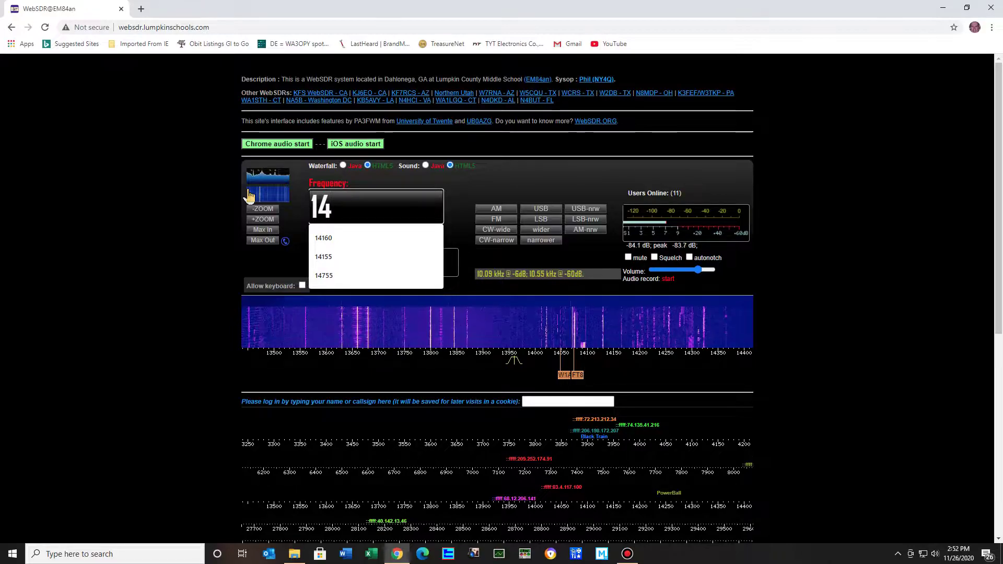
{"action": "type", "text": "10"}
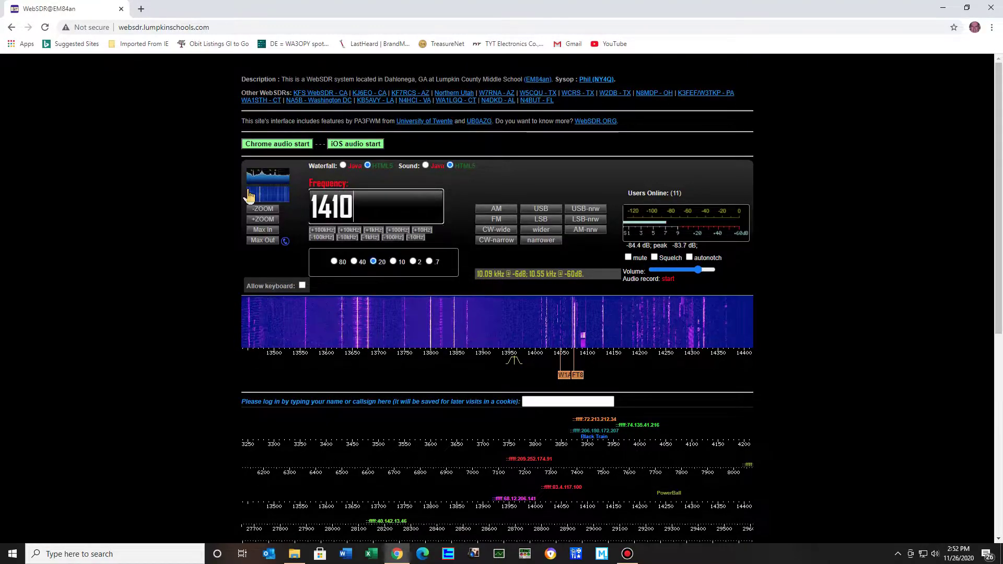
{"action": "key", "text": "BackSpace"}
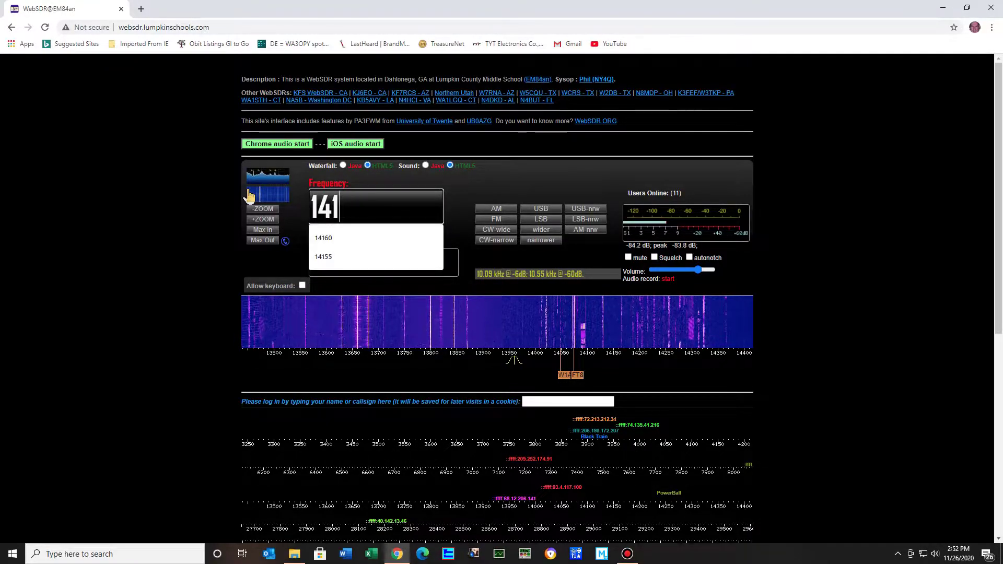
{"action": "type", "text": "60"}
{"action": "key", "text": "Return"}
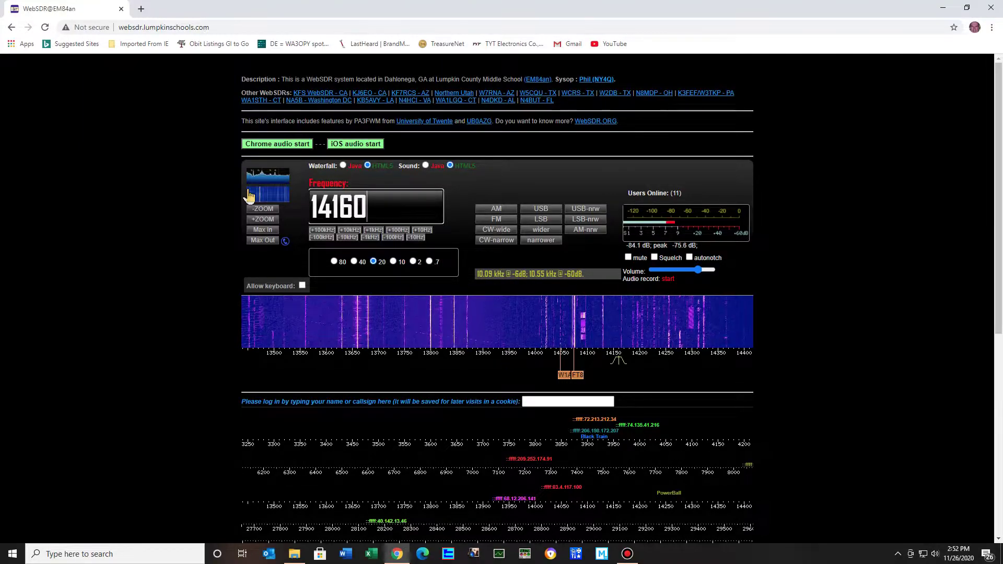
{"action": "left_click", "coordinate": [541, 208]}
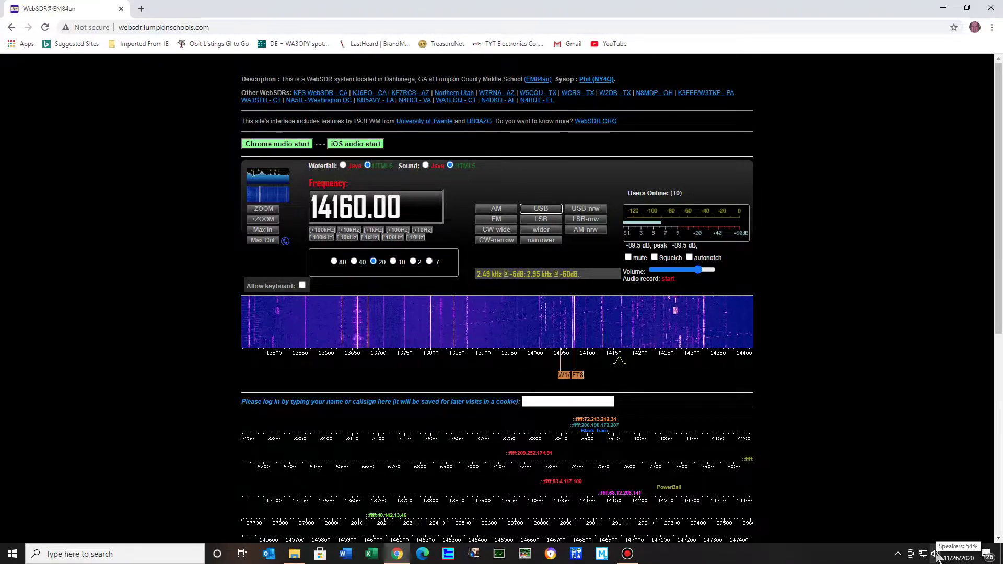
{"action": "right_click", "coordinate": [937, 558]}
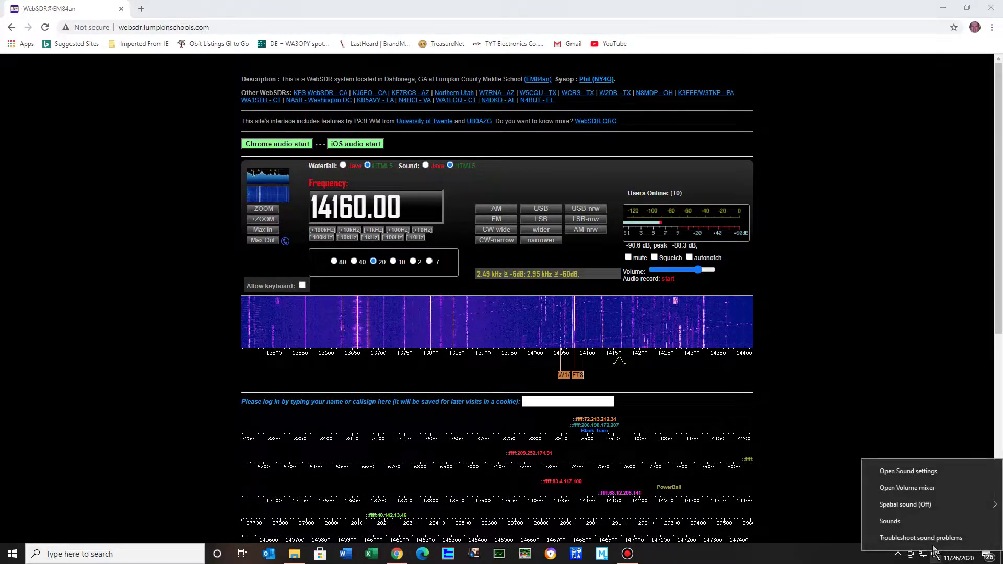
{"action": "left_click", "coordinate": [898, 472]}
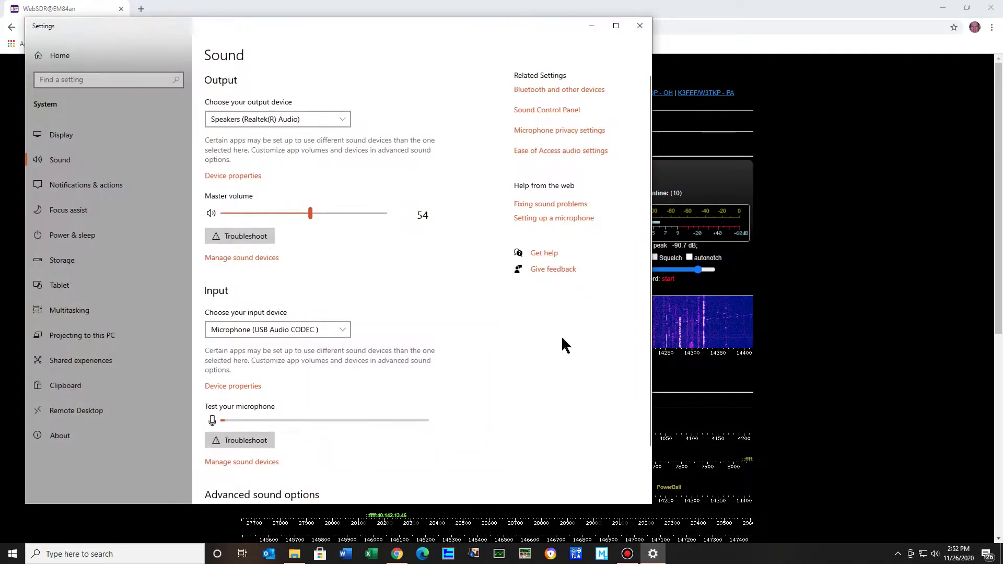
{"action": "left_click", "coordinate": [343, 121]}
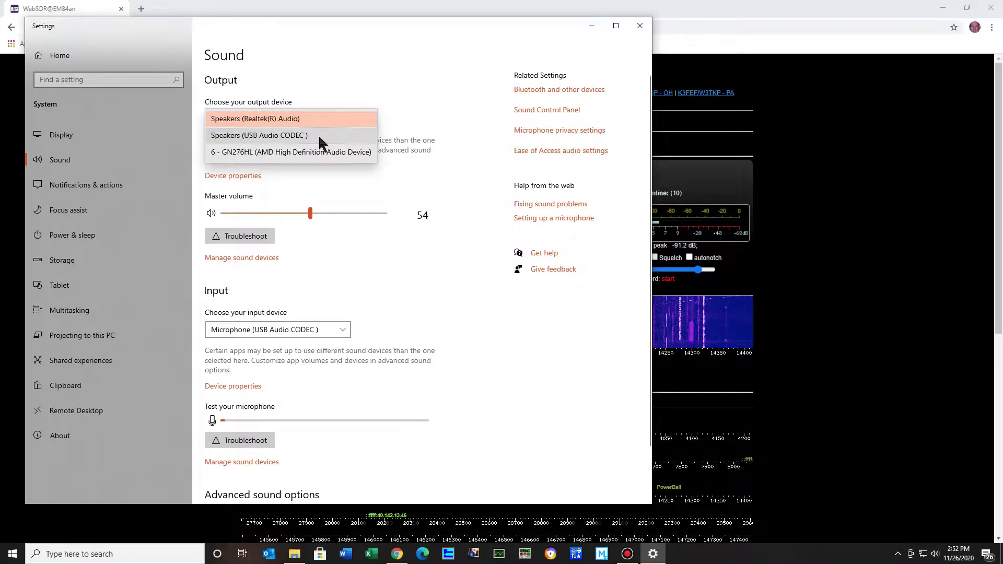
{"action": "left_click", "coordinate": [282, 118]}
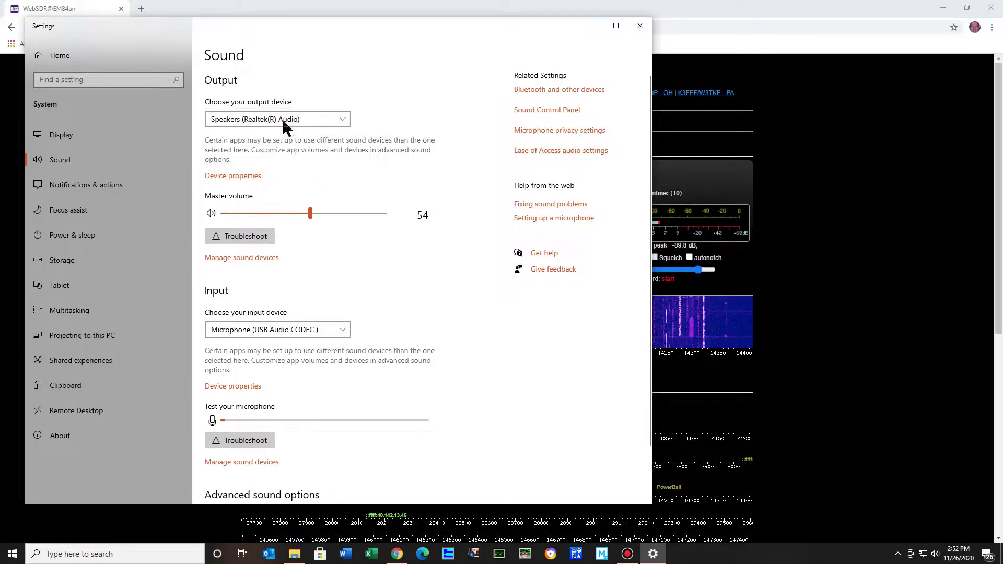
{"action": "left_click", "coordinate": [641, 26]}
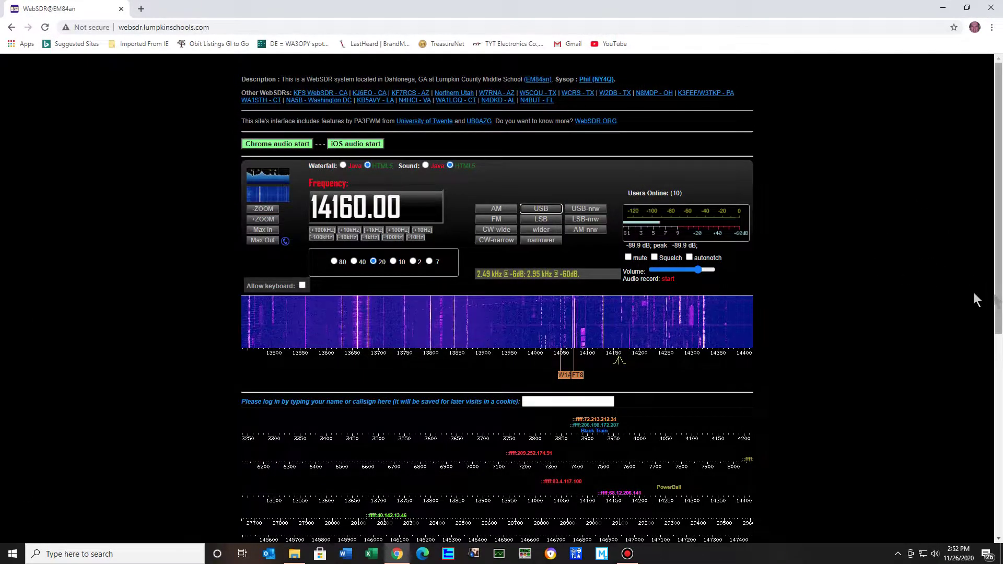
Start the receiver audio with the green 'Chrome audio start' button
{"action": "left_click", "coordinate": [284, 145]}
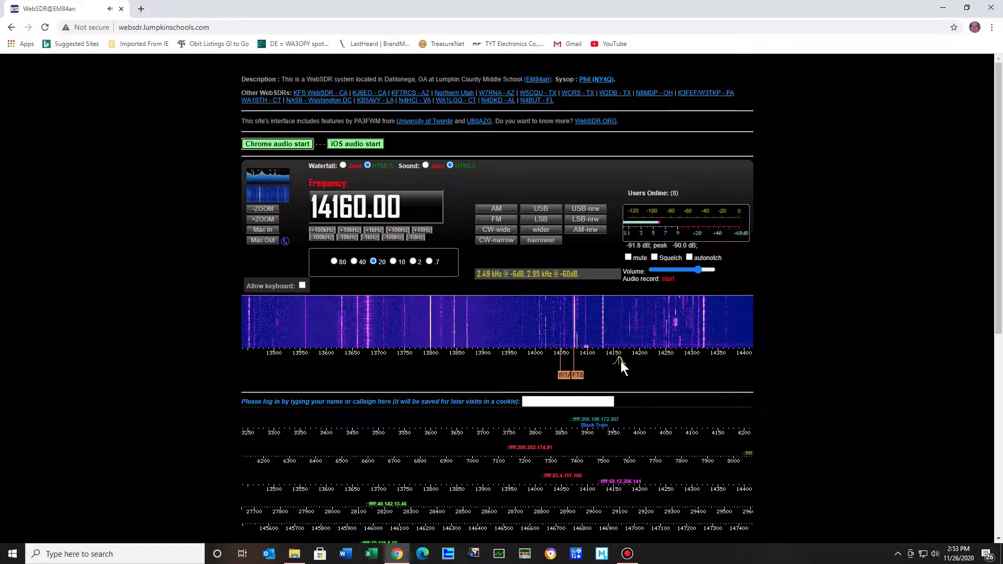
Sweep the tuning up to 14300 kHz, mute and unmute the audio, and reselect USB
{"action": "left_click_drag", "start_coordinate": [620, 362], "coordinate": [704, 366]}
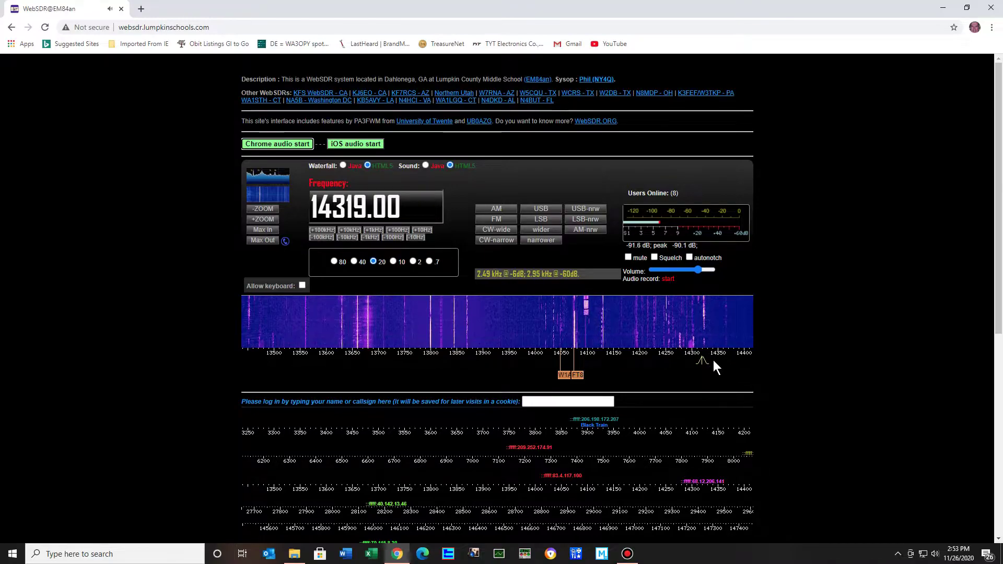
{"action": "left_click", "coordinate": [629, 257]}
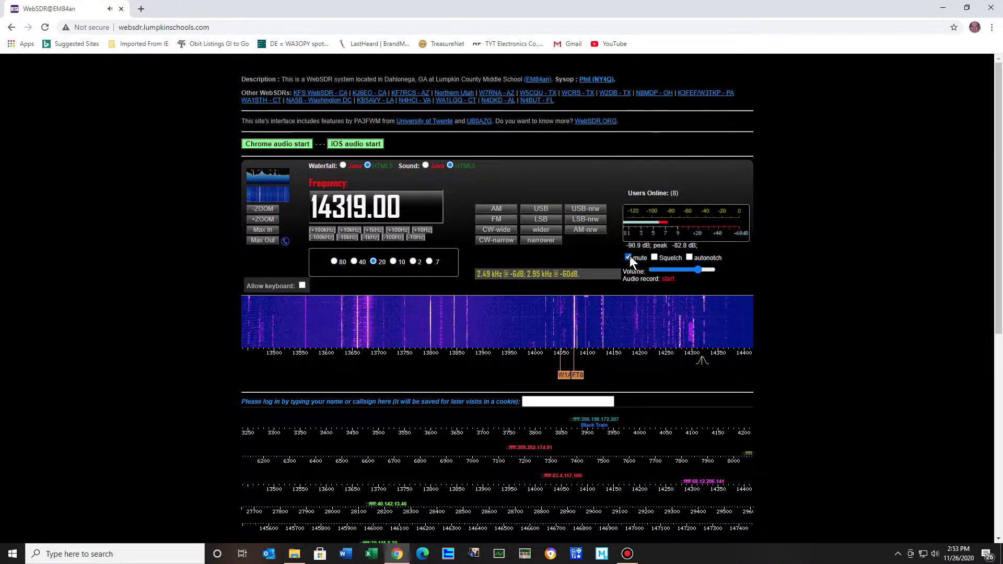
{"action": "left_click", "coordinate": [629, 257]}
{"action": "left_click", "coordinate": [533, 210]}
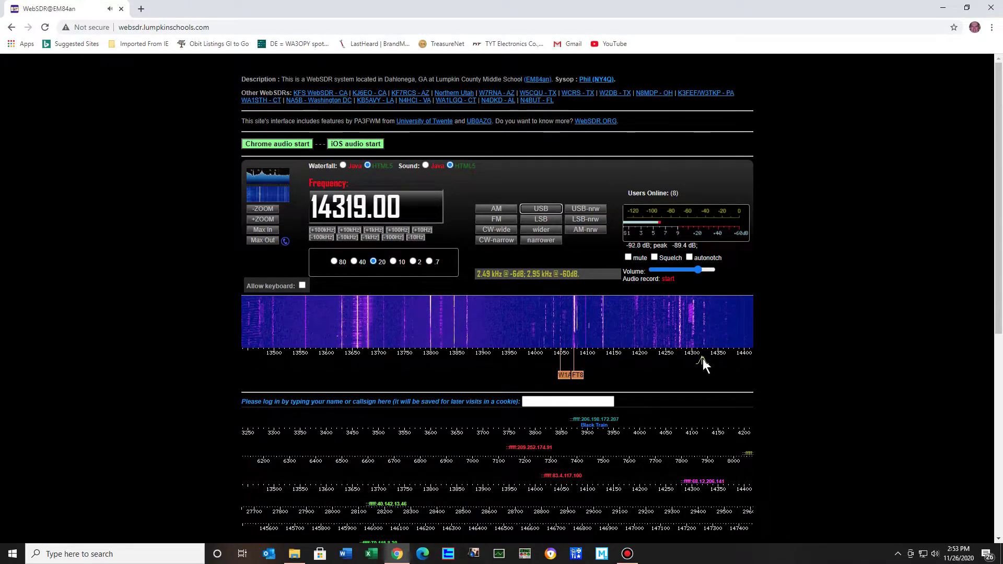
Fine-tune the passband on the waterfall scale around 14273–14278 kHz
{"action": "left_click", "coordinate": [680, 359]}
{"action": "left_click", "coordinate": [682, 359]}
{"action": "left_click", "coordinate": [679, 358]}
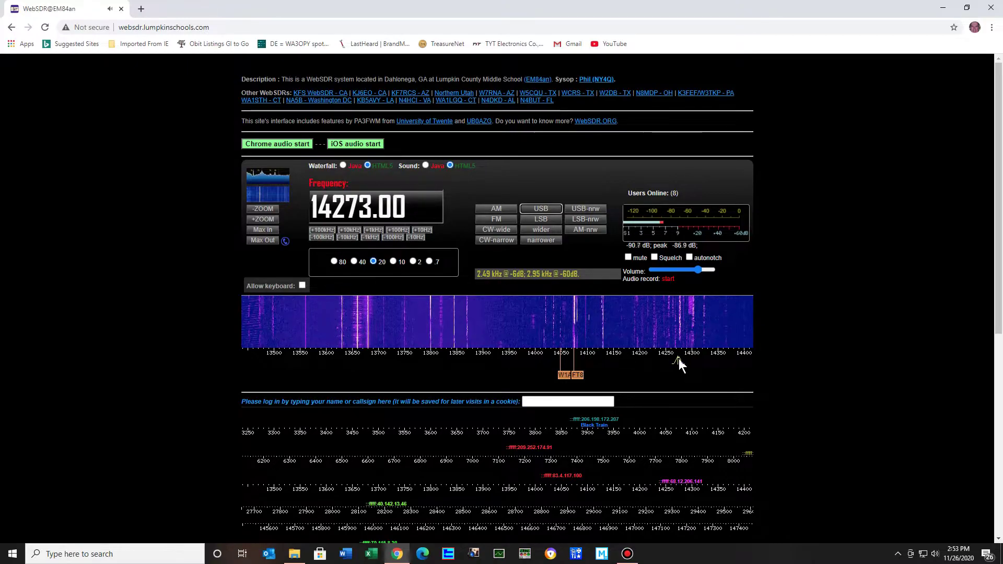
{"action": "left_click", "coordinate": [680, 358]}
{"action": "left_click", "coordinate": [681, 359]}
{"action": "left_click", "coordinate": [681, 359]}
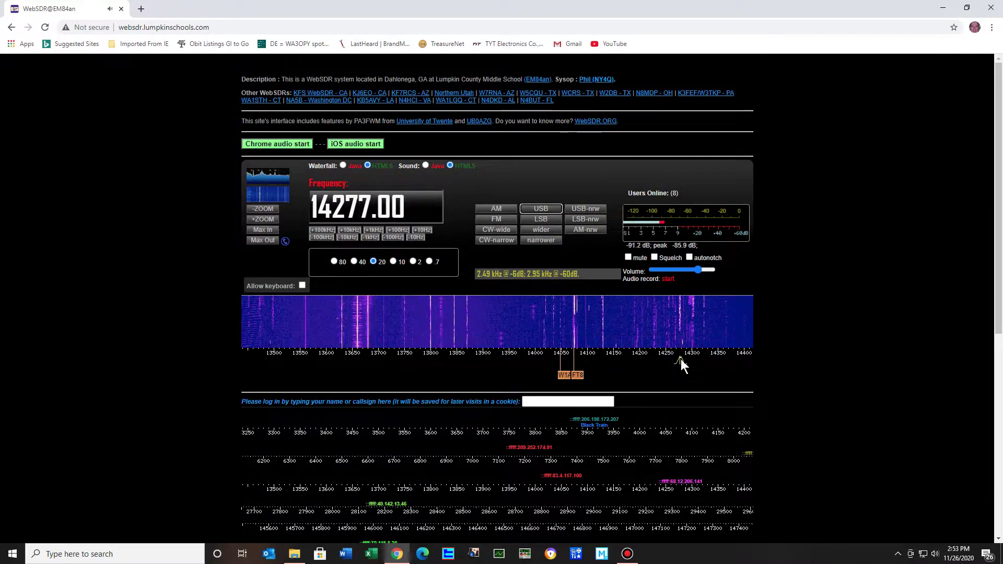
{"action": "left_click", "coordinate": [679, 359]}
{"action": "left_click", "coordinate": [679, 359]}
{"action": "left_click", "coordinate": [681, 359]}
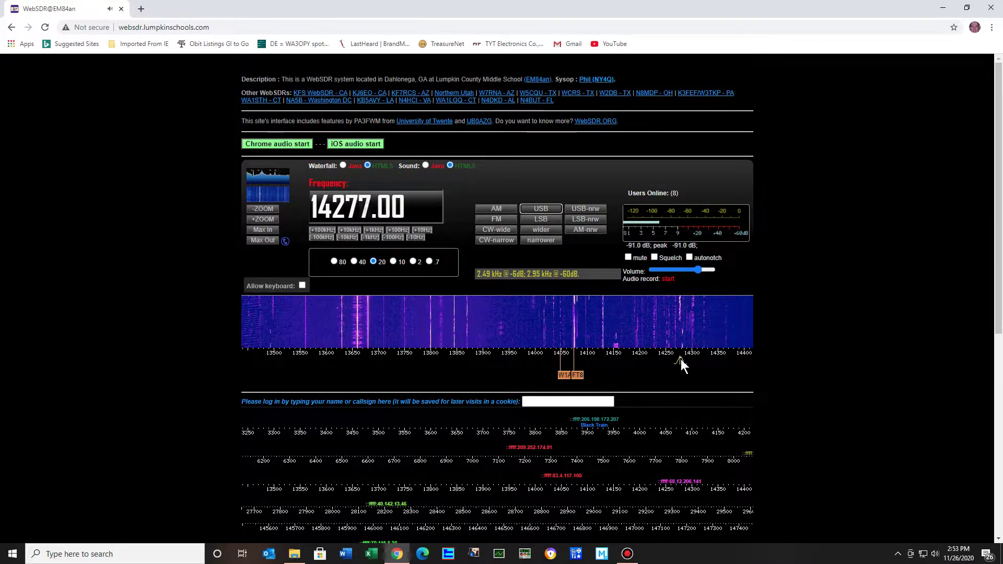
{"action": "left_click", "coordinate": [682, 359]}
{"action": "left_click", "coordinate": [681, 359]}
{"action": "left_click", "coordinate": [682, 359]}
{"action": "left_click", "coordinate": [681, 359]}
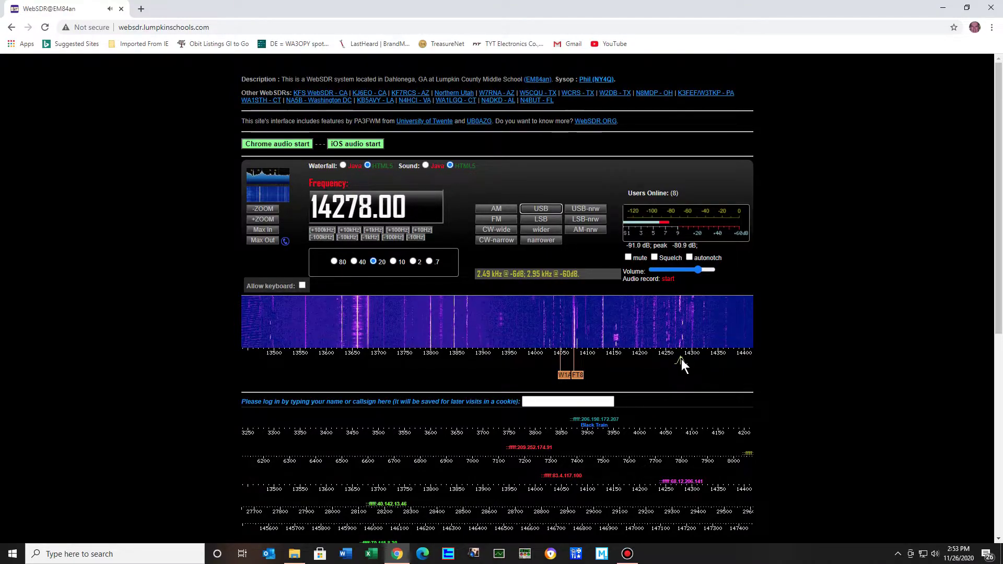
Nudge the tuning up to 14295 kHz, drag back toward 14252 kHz, then step up 10 kHz
{"action": "left_click", "coordinate": [682, 359]}
{"action": "left_click", "coordinate": [683, 359]}
{"action": "left_click", "coordinate": [686, 359]}
{"action": "left_click", "coordinate": [687, 358]}
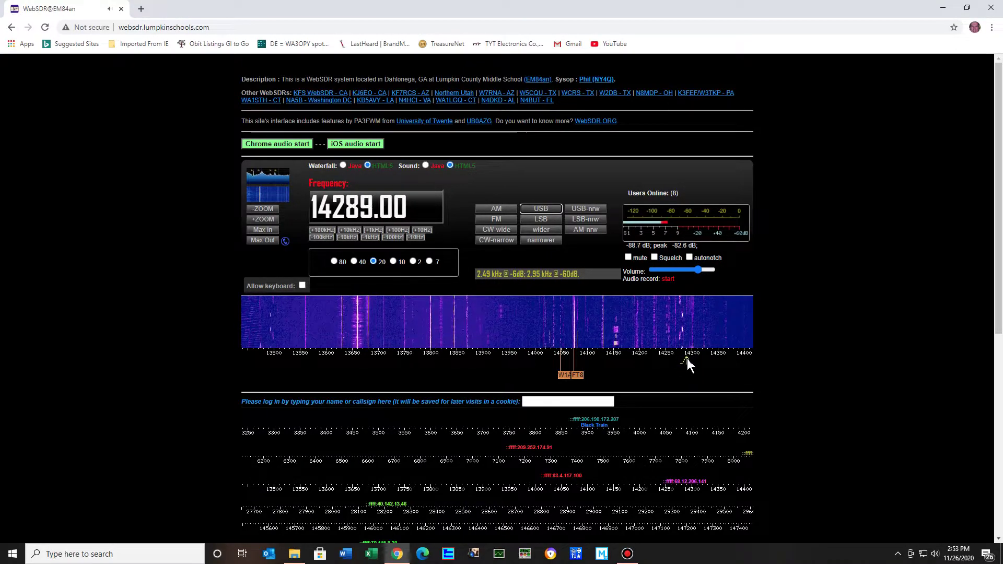
{"action": "left_click", "coordinate": [684, 359]}
{"action": "left_click", "coordinate": [686, 358]}
{"action": "left_click", "coordinate": [687, 358]}
{"action": "left_click", "coordinate": [691, 358]}
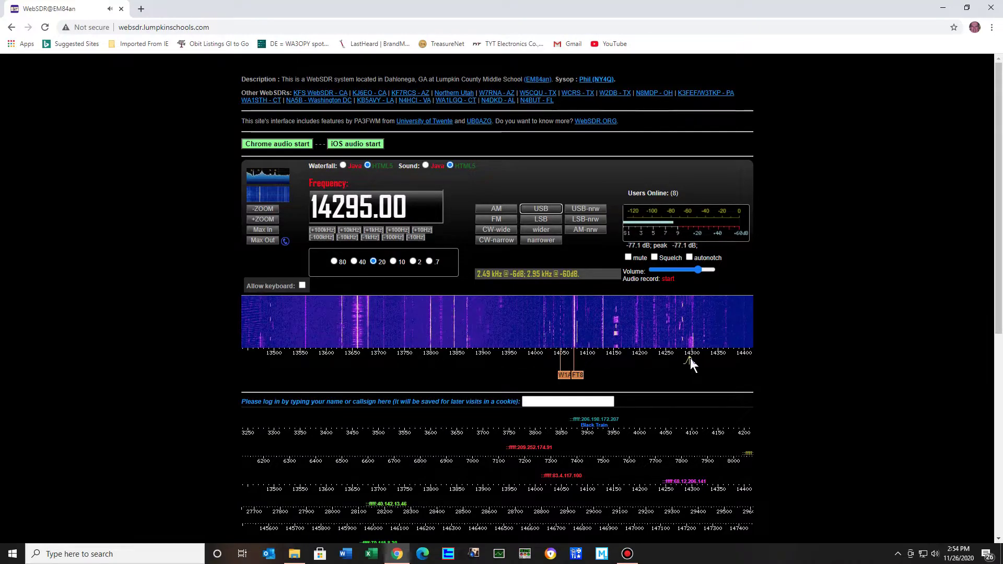
{"action": "mouse_move", "coordinate": [691, 359]}
{"action": "left_mouse_down"}
{"action": "mouse_move", "coordinate": [610, 354]}
{"action": "mouse_move", "coordinate": [622, 364]}
{"action": "mouse_move", "coordinate": [694, 369]}
{"action": "mouse_move", "coordinate": [679, 359]}
{"action": "left_mouse_up"}
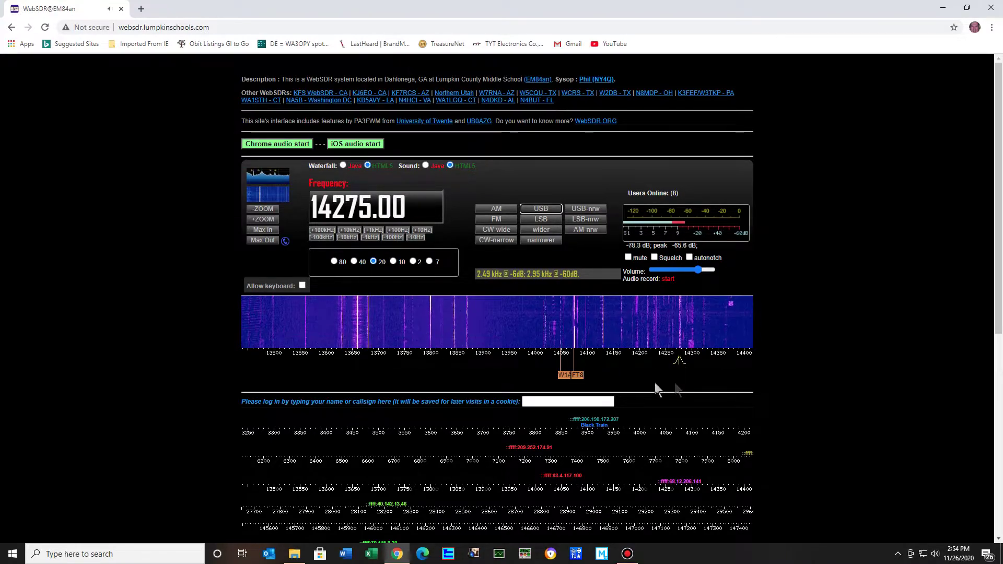
{"action": "left_click", "coordinate": [355, 232]}
Step ±10 kHz, jump back near 14160 kHz, and correct the frequency to exactly 14160.00
{"action": "left_click", "coordinate": [354, 232]}
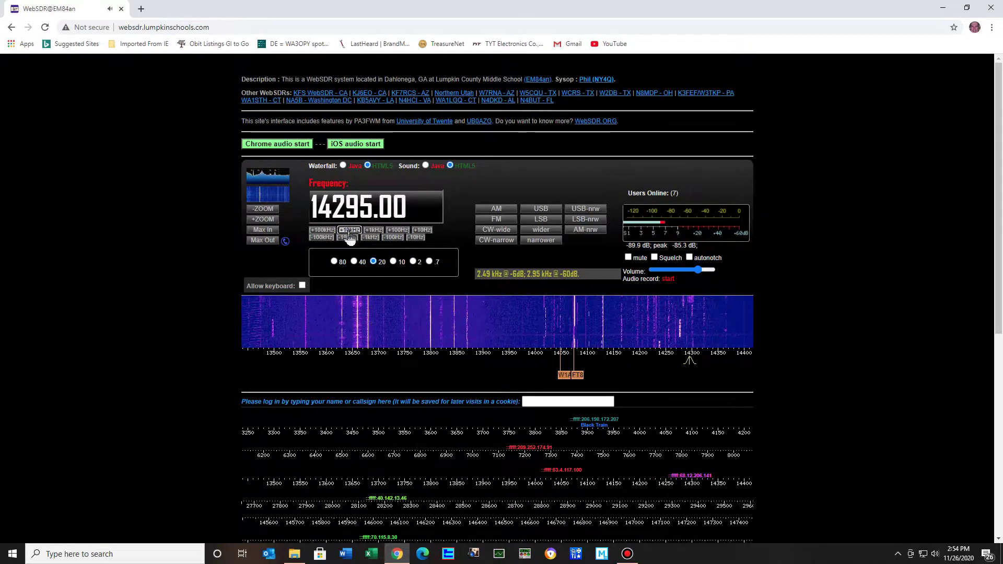
{"action": "left_click", "coordinate": [345, 238]}
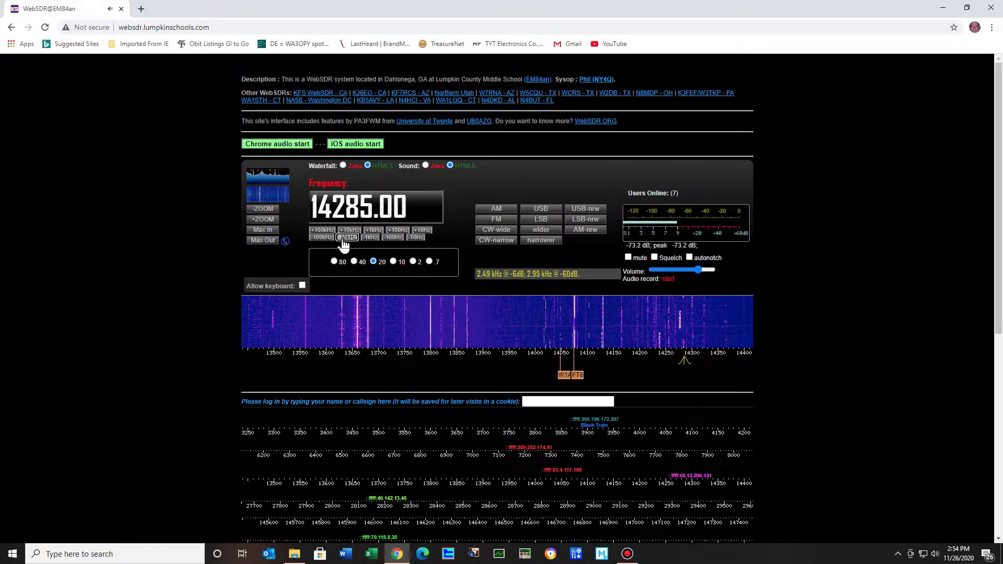
{"action": "left_click", "coordinate": [344, 238]}
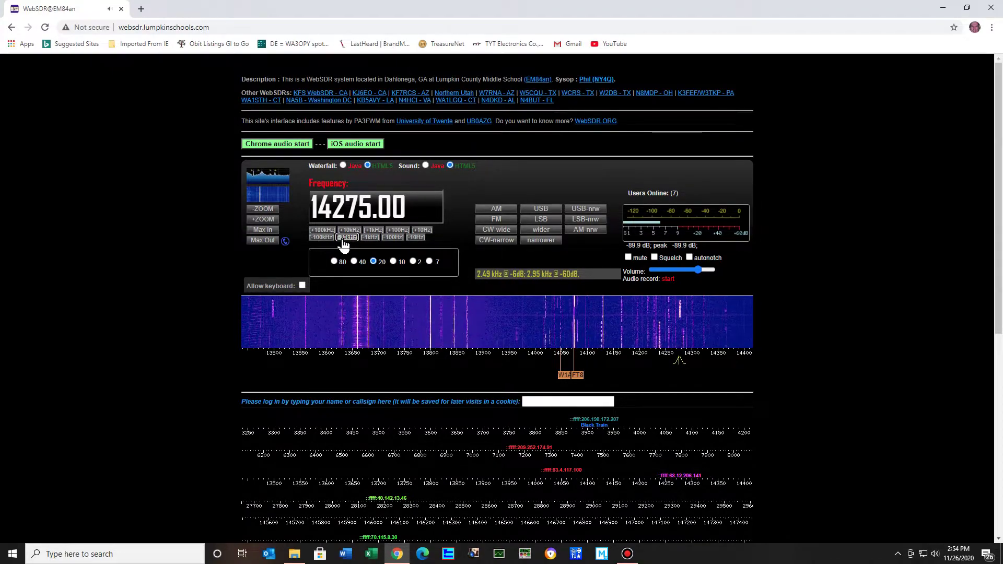
{"action": "left_click", "coordinate": [619, 334]}
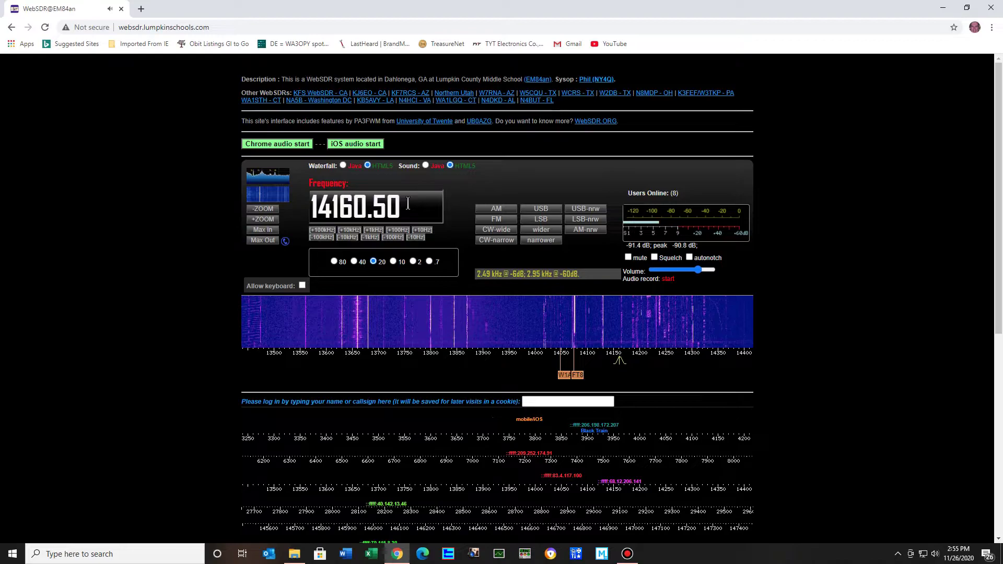
{"action": "left_click_drag", "start_coordinate": [408, 204], "coordinate": [372, 206]}
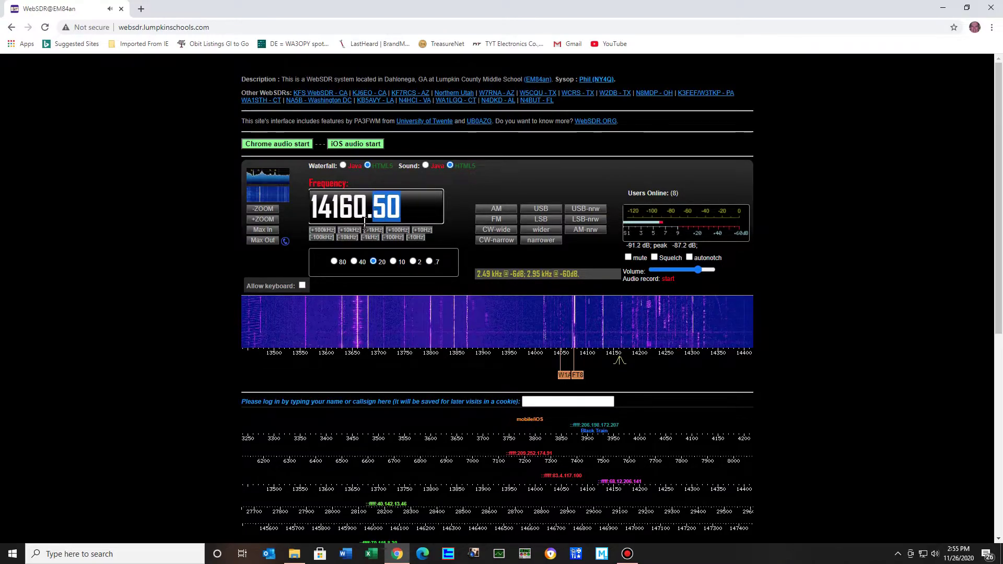
{"action": "type", "text": "00"}
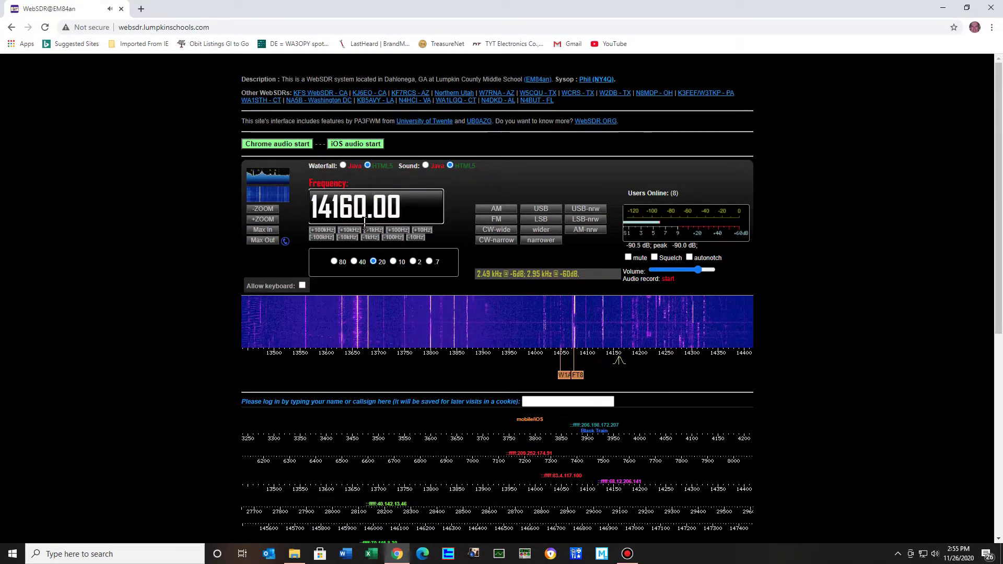